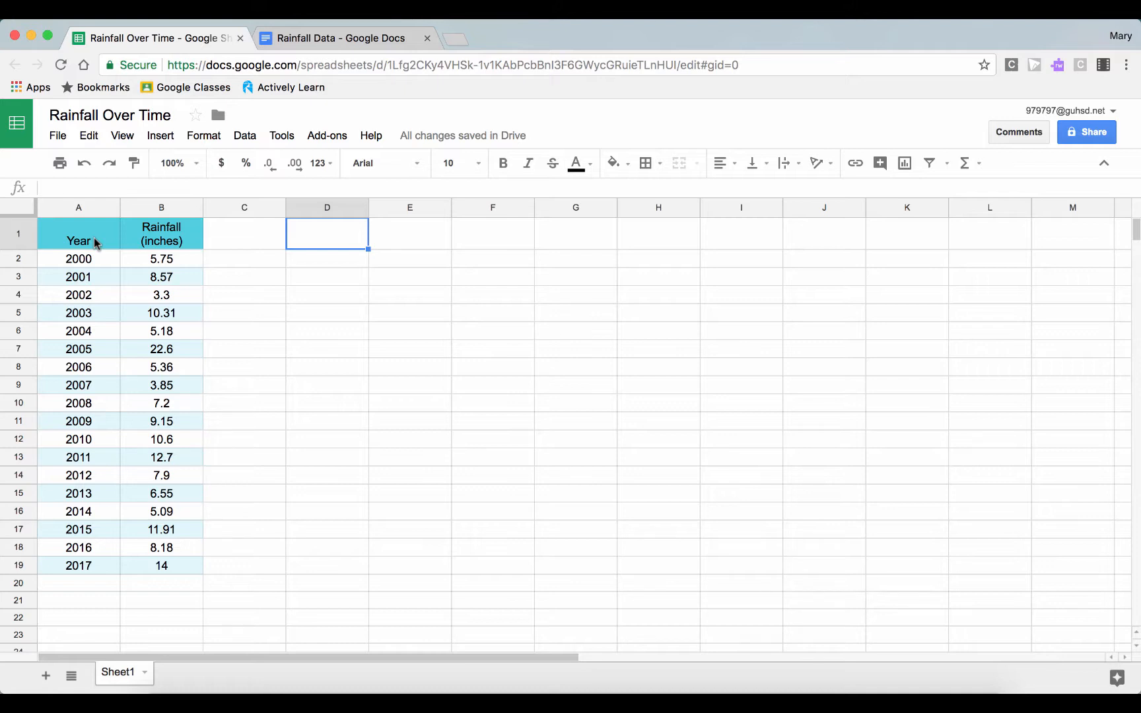
- Insert a chart from the year and rainfall data in A1:B19 and move it clear of the data columns
{"action": "left_click_drag", "start_coordinate": [94, 243], "coordinate": [162, 569]}
{"action": "left_click", "coordinate": [167, 137]}
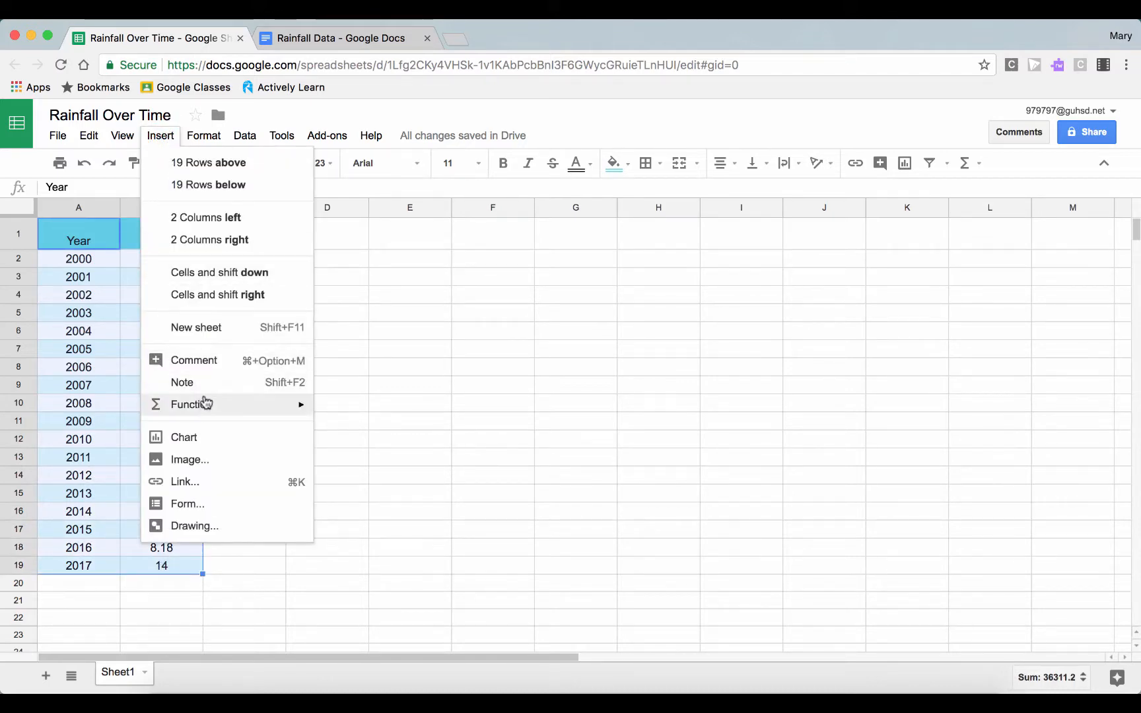
{"action": "left_click", "coordinate": [195, 437]}
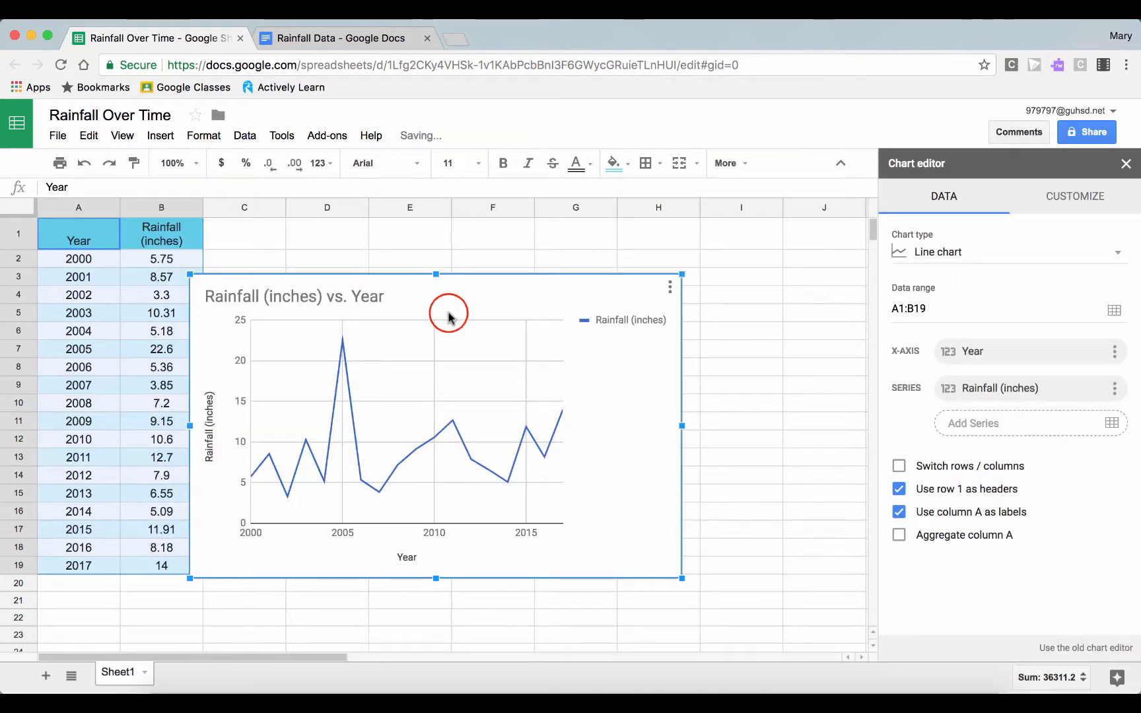
{"action": "left_click_drag", "start_coordinate": [449, 316], "coordinate": [503, 305]}
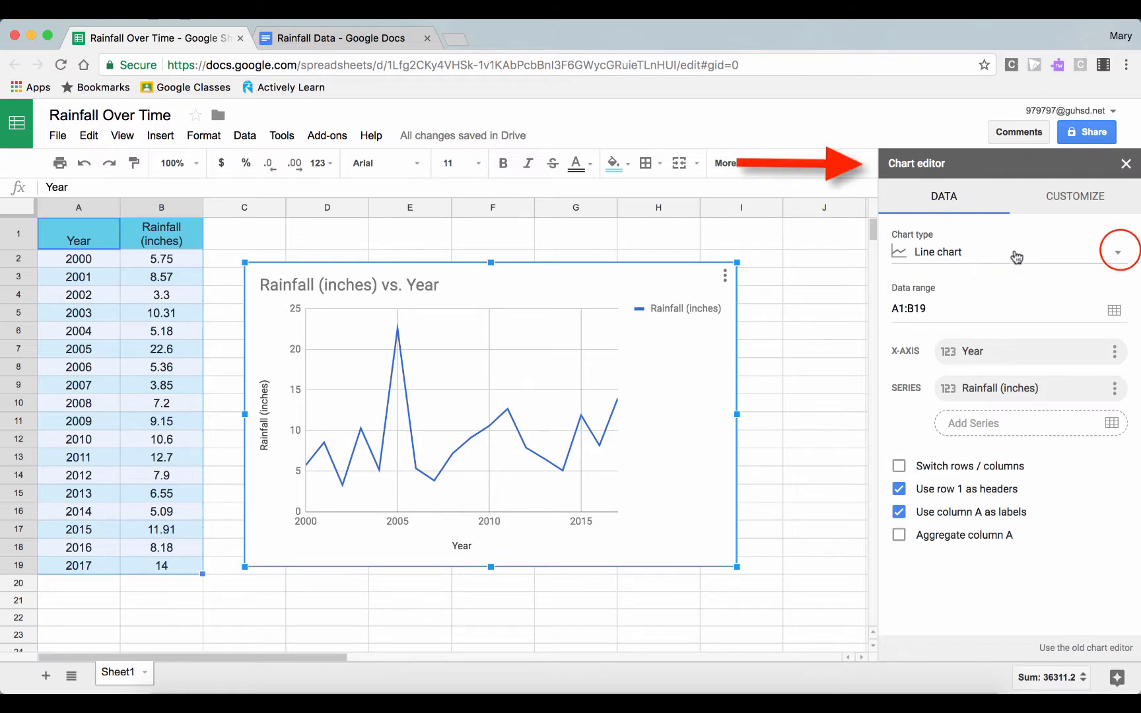
- Try the column chart type for the rainfall chart and switch it back to the suggested line chart
{"action": "left_click", "coordinate": [1118, 252]}
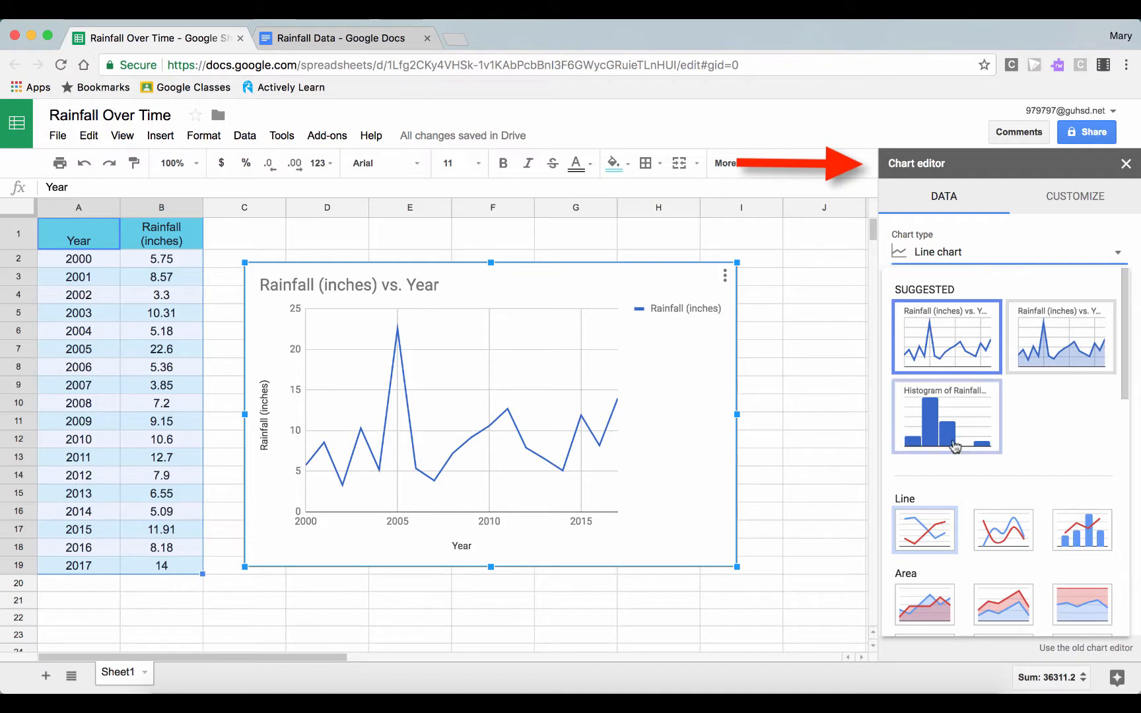
{"action": "scroll", "coordinate": [955, 448], "scroll_direction": "down", "scroll_amount": 5}
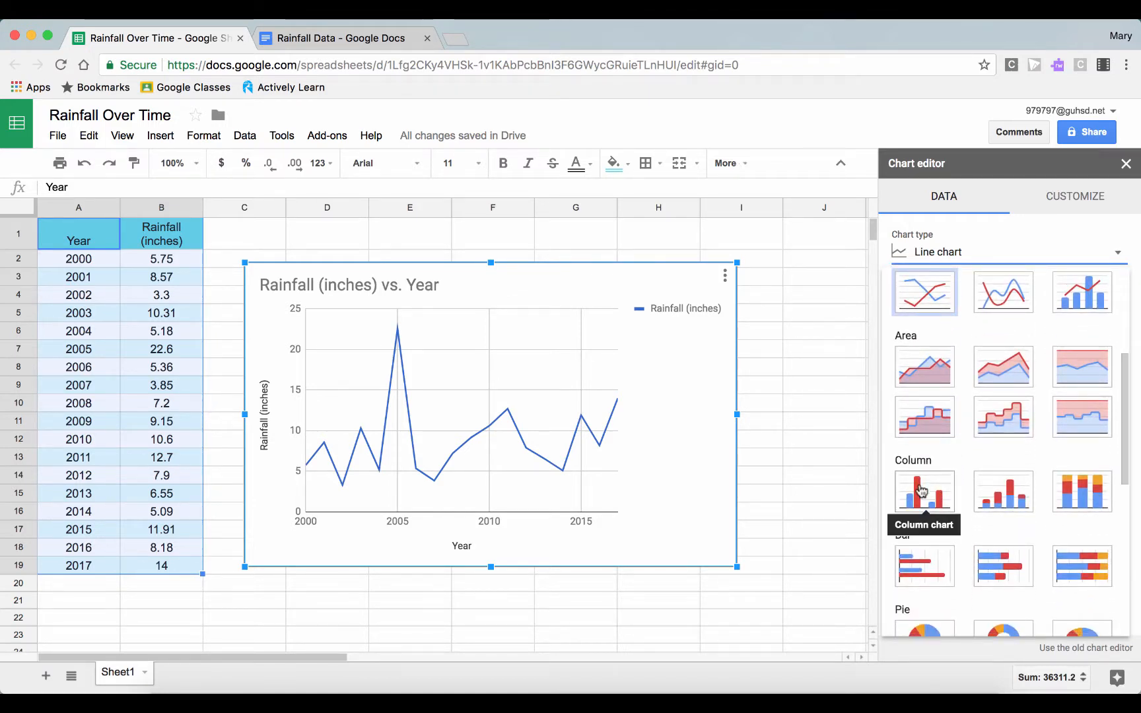
{"action": "left_click", "coordinate": [922, 491]}
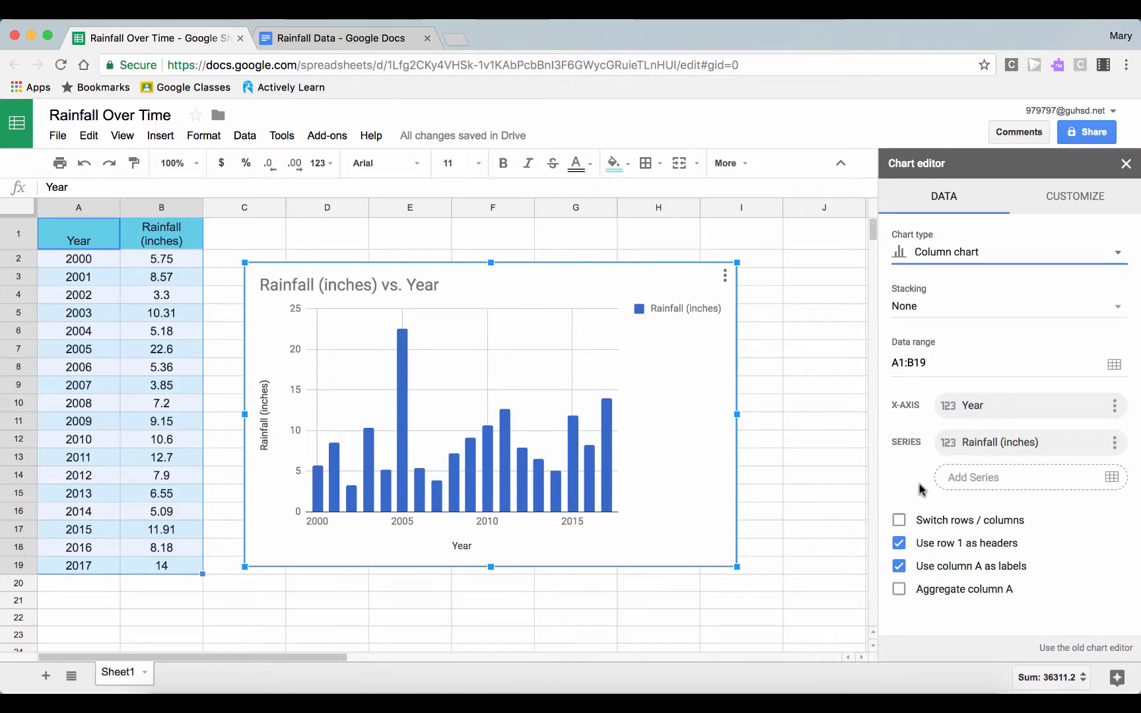
{"action": "left_click", "coordinate": [1119, 253]}
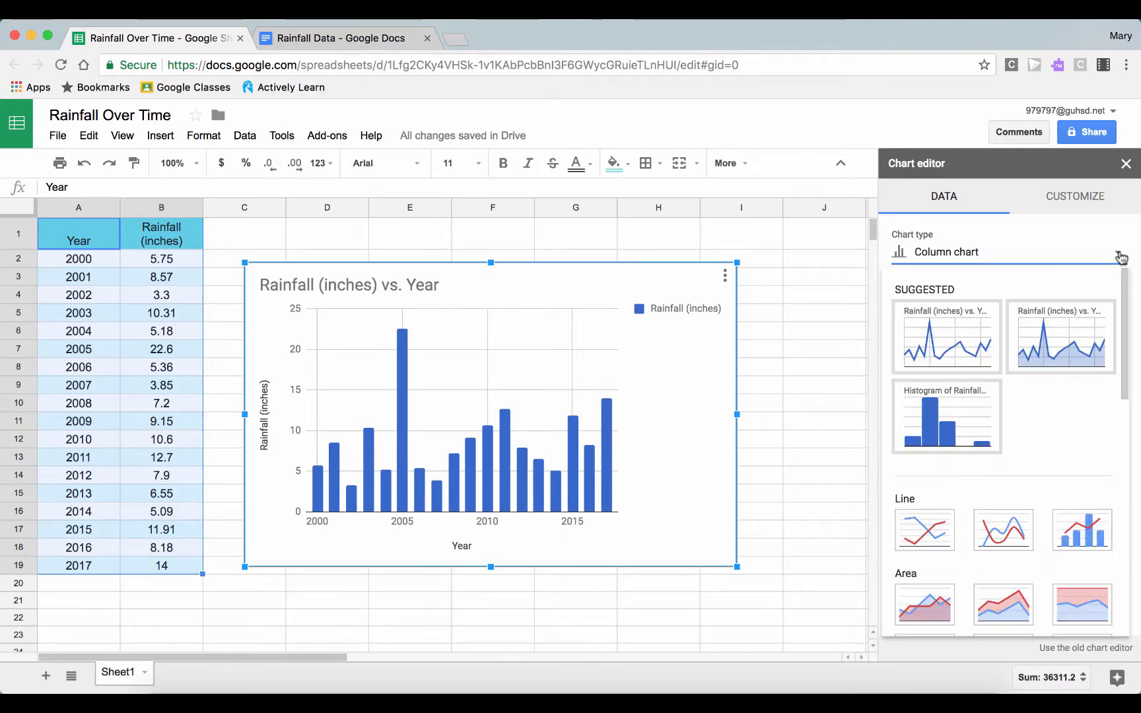
{"action": "left_click", "coordinate": [951, 333]}
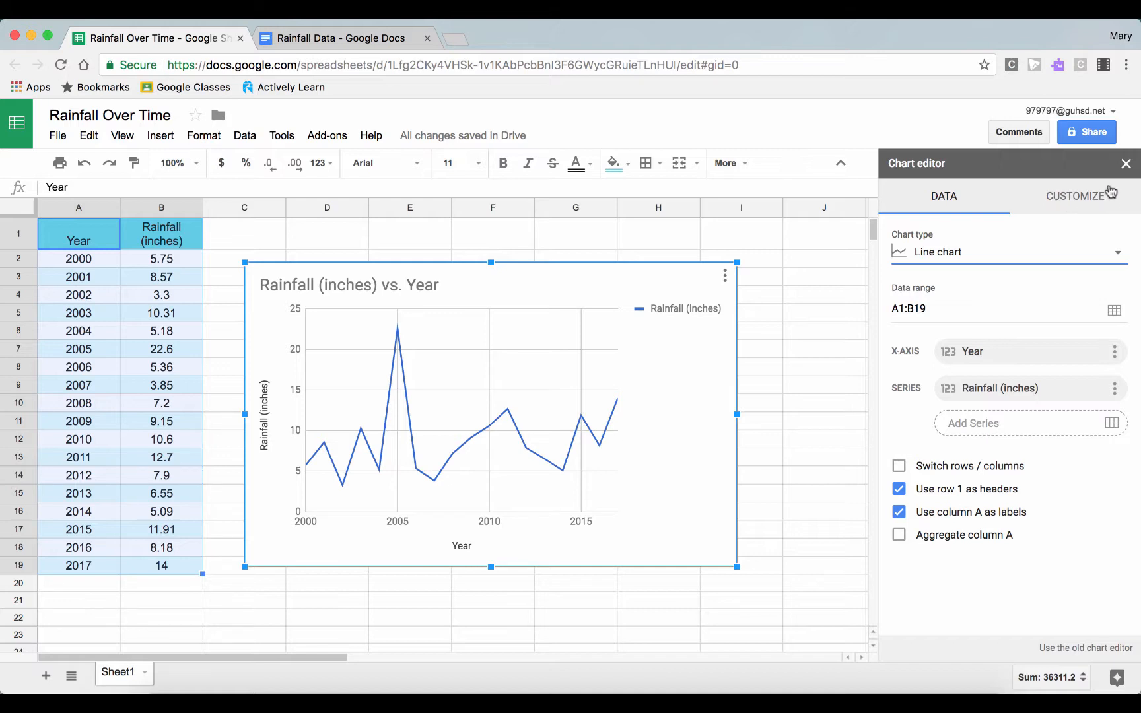
- Smooth the chart's line and set its background to the custom light blue used in the table's banded rows
{"action": "left_click", "coordinate": [1076, 208]}
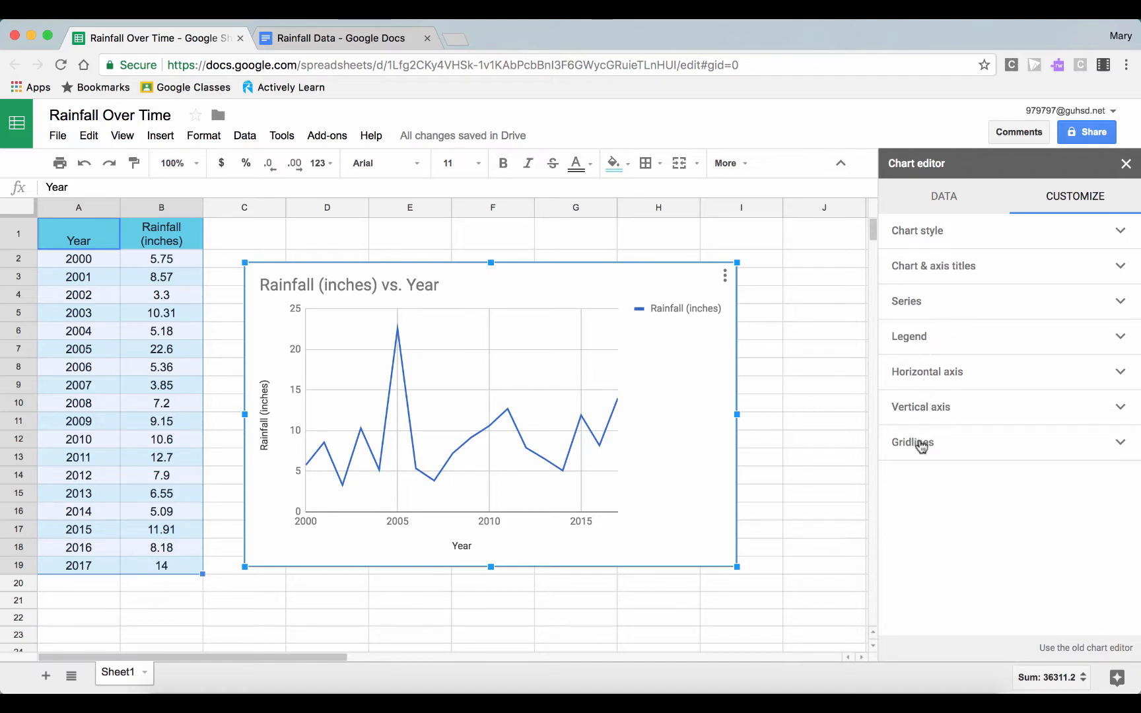
{"action": "left_click", "coordinate": [1120, 233]}
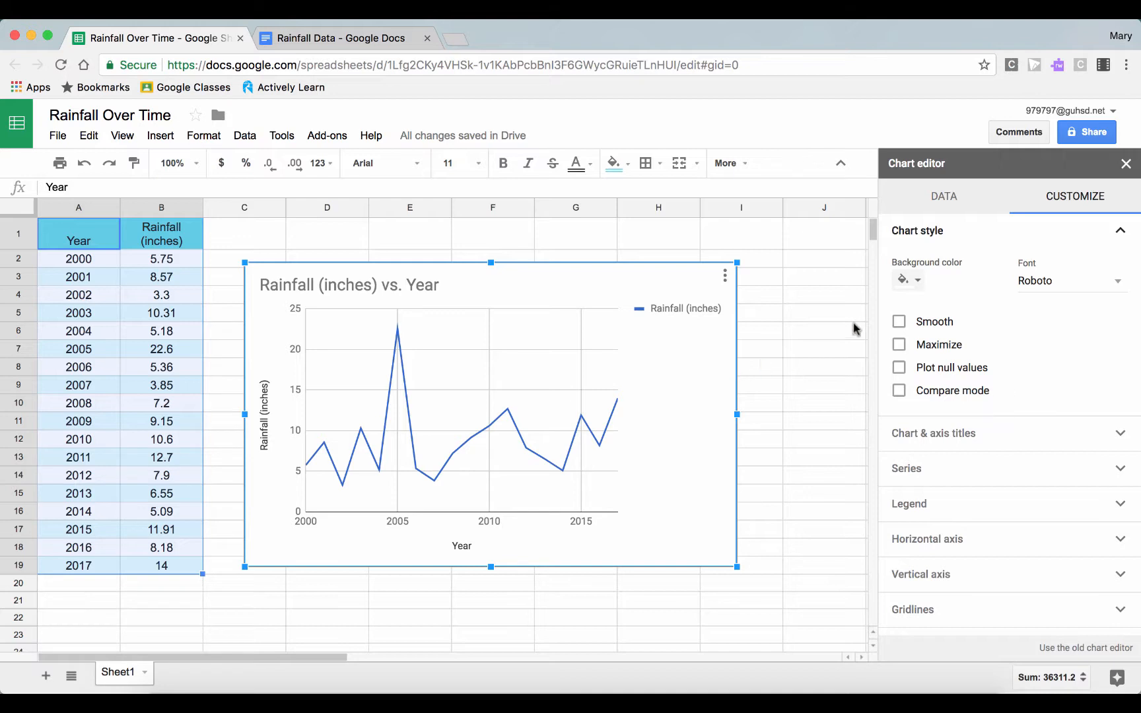
{"action": "left_click", "coordinate": [899, 322]}
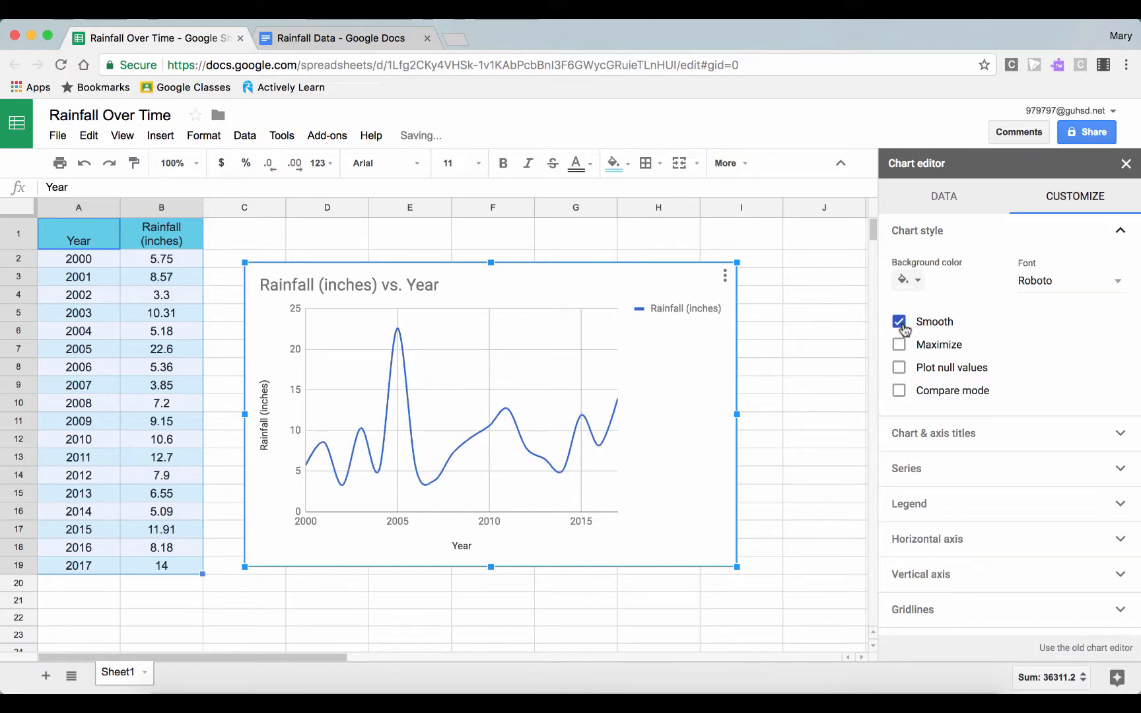
{"action": "left_click", "coordinate": [919, 280]}
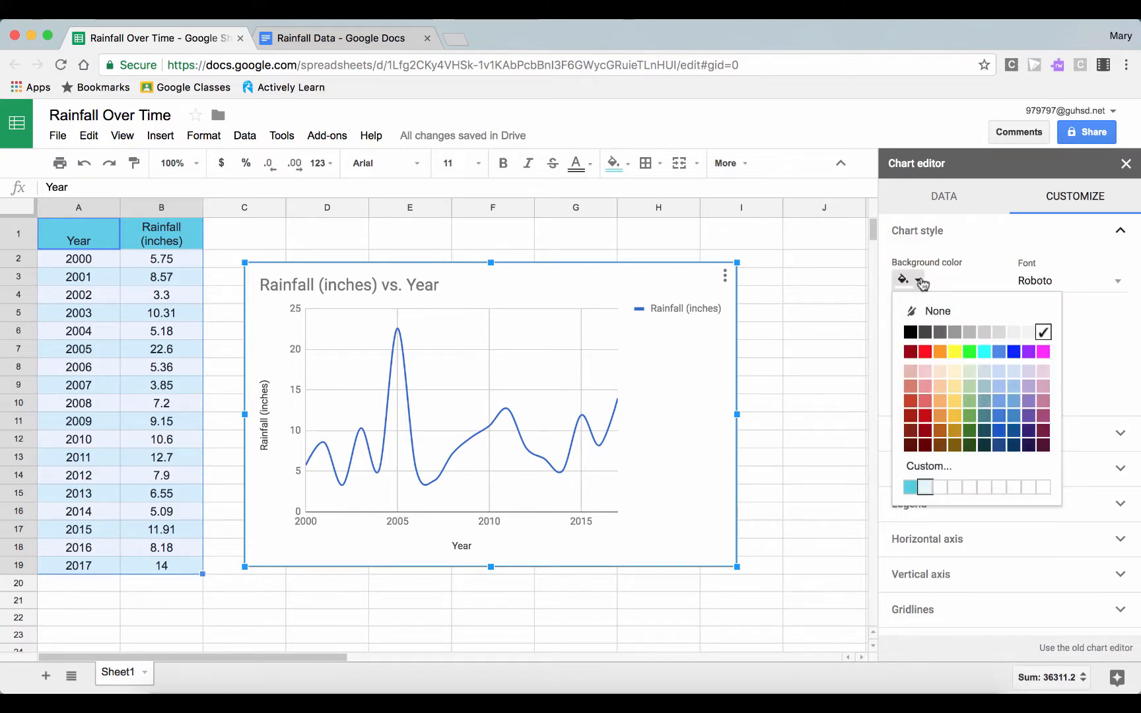
{"action": "left_click", "coordinate": [926, 488]}
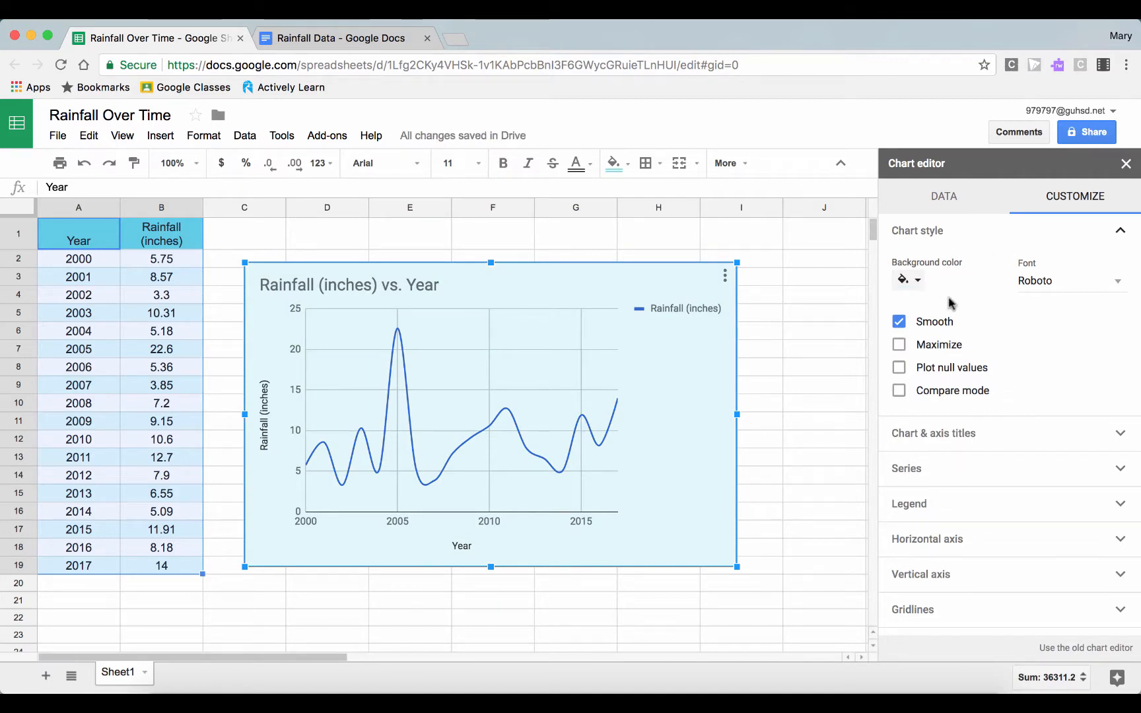
{"action": "left_click", "coordinate": [1123, 231]}
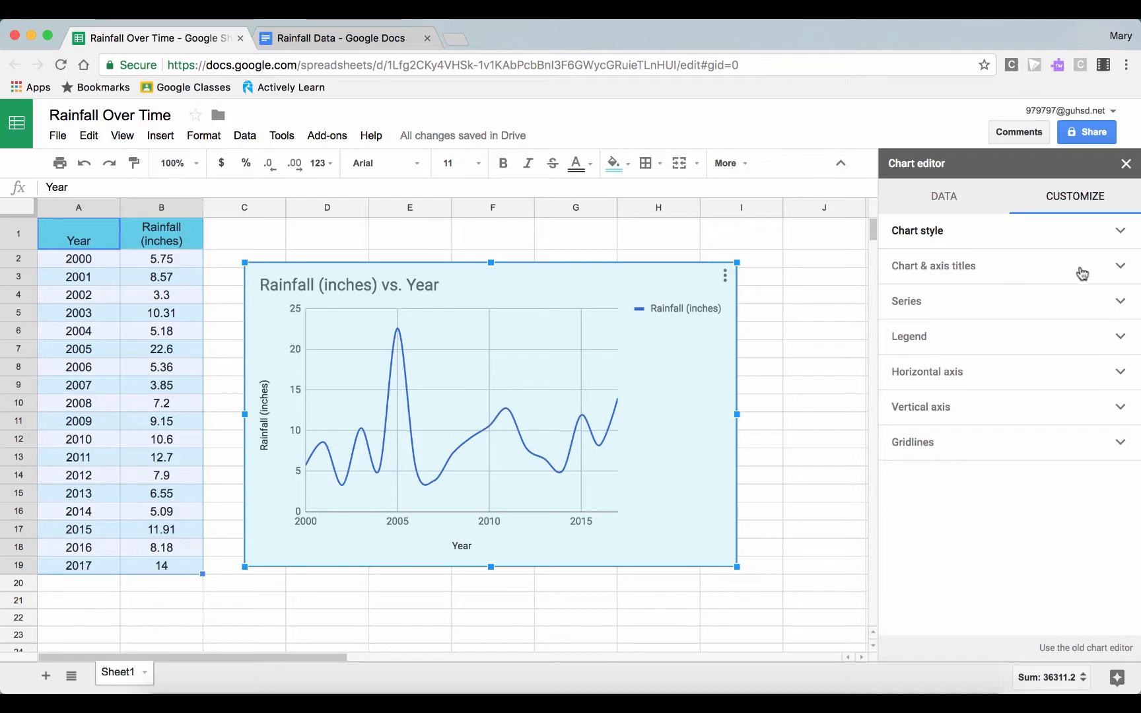
- Change the chart title to "Rainfall Over Time (2000-2017)"
{"action": "left_click", "coordinate": [1121, 269]}
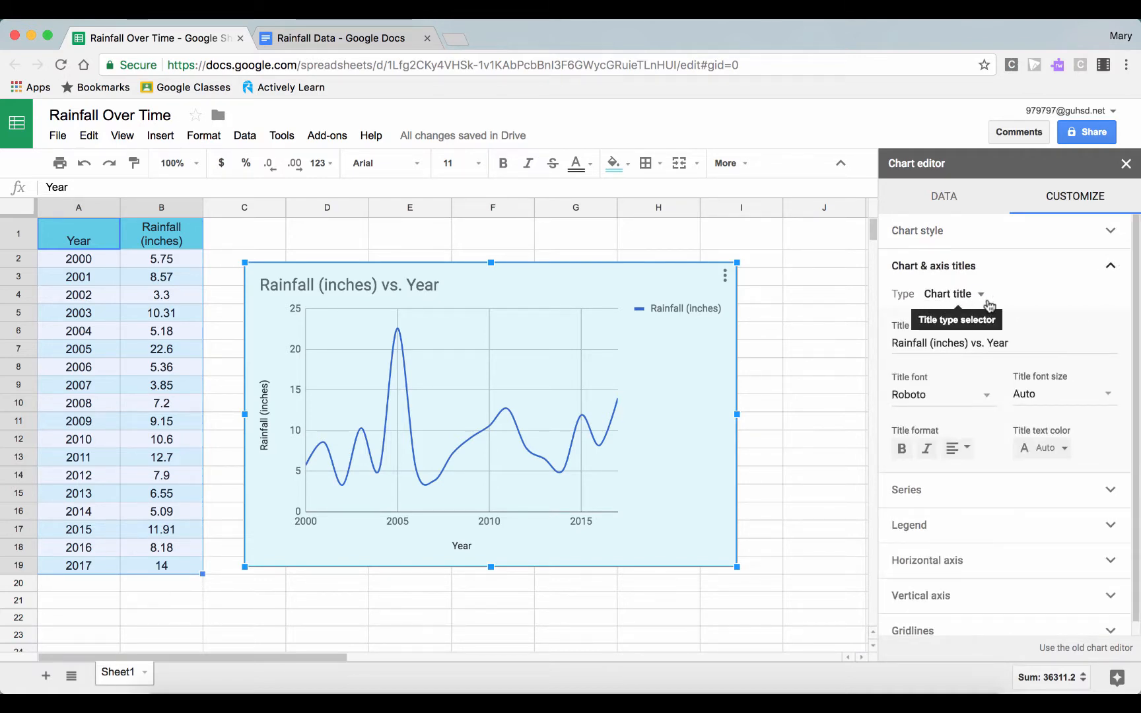
{"action": "triple_click", "coordinate": [952, 343]}
{"action": "type", "text": "R"}
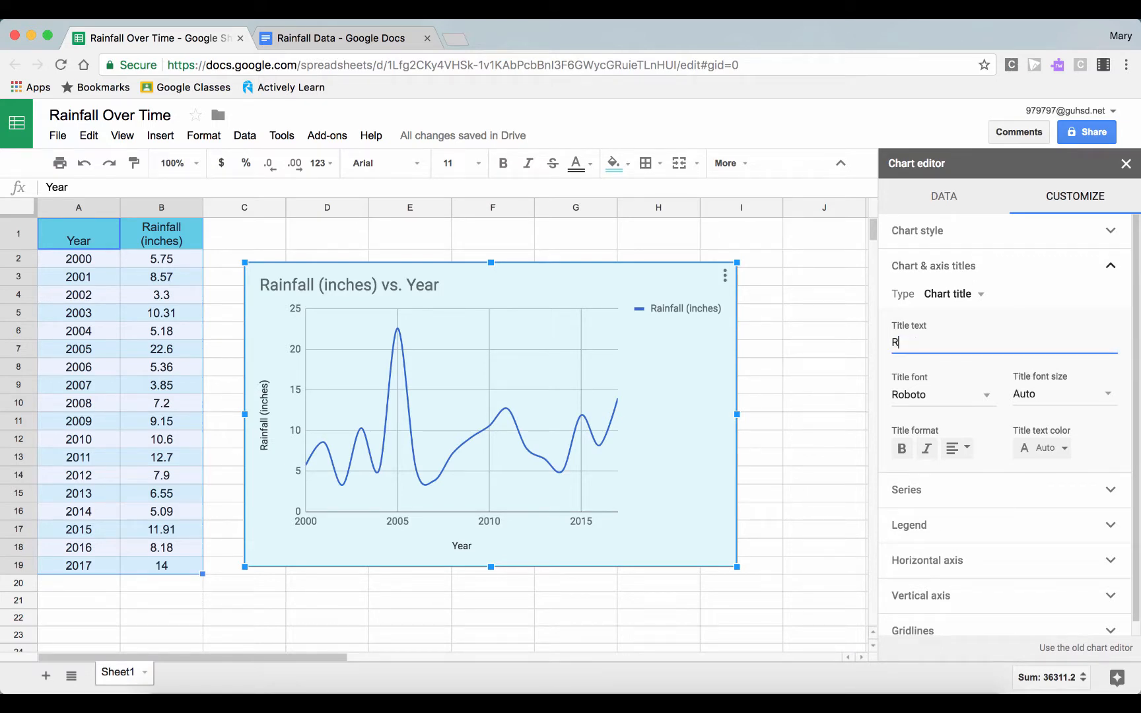
{"action": "type", "text": "ainfa;; over Time"}
{"action": "left_click", "coordinate": [927, 345]}
{"action": "key", "text": "BackSpace"}
{"action": "key", "text": "BackSpace"}
{"action": "type", "text": "ll"}
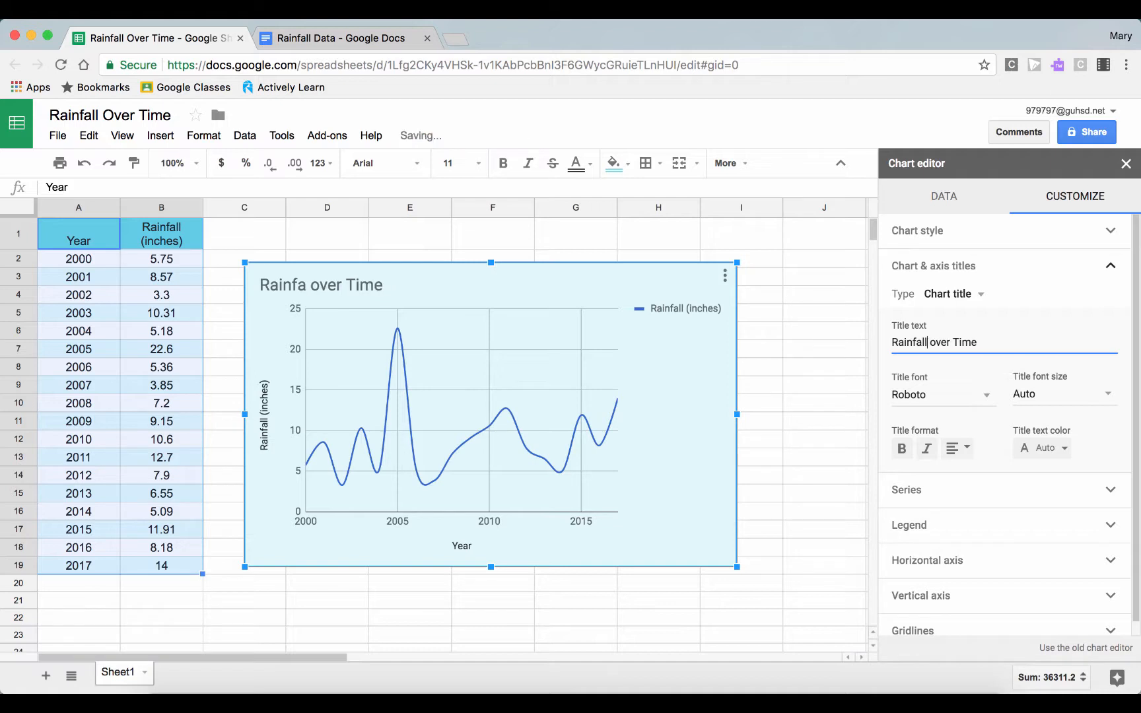
{"action": "left_click", "coordinate": [978, 343]}
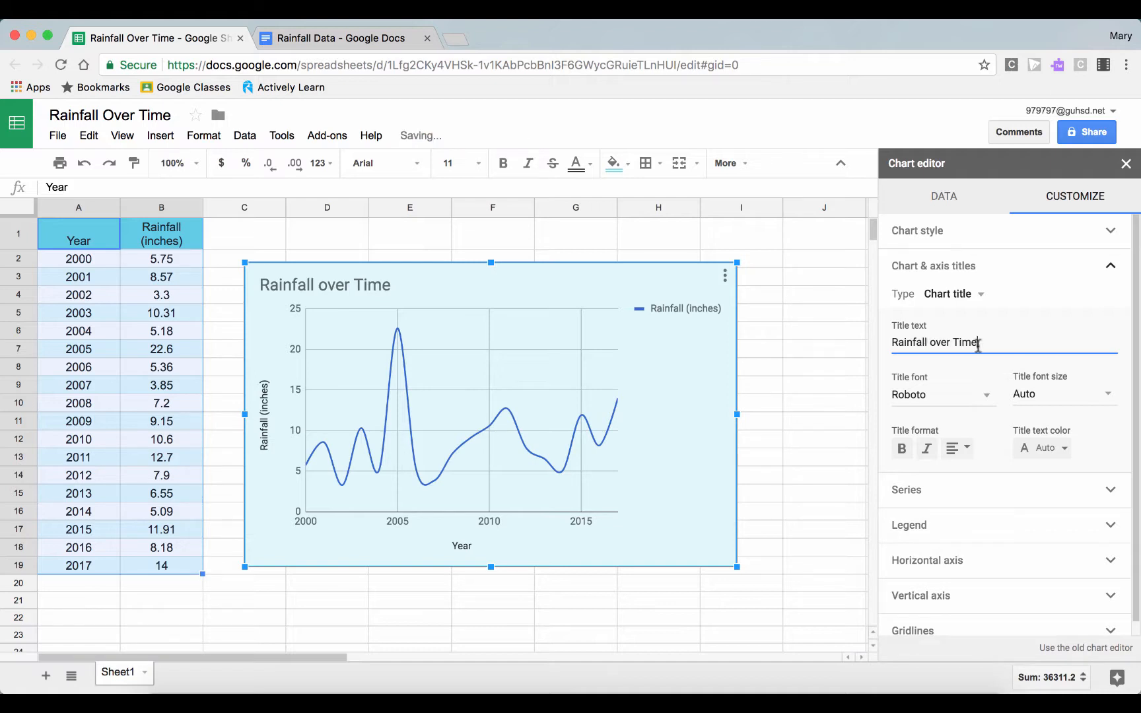
{"action": "left_click", "coordinate": [934, 343]}
{"action": "key", "text": "BackSpace"}
{"action": "type", "text": "Over"}
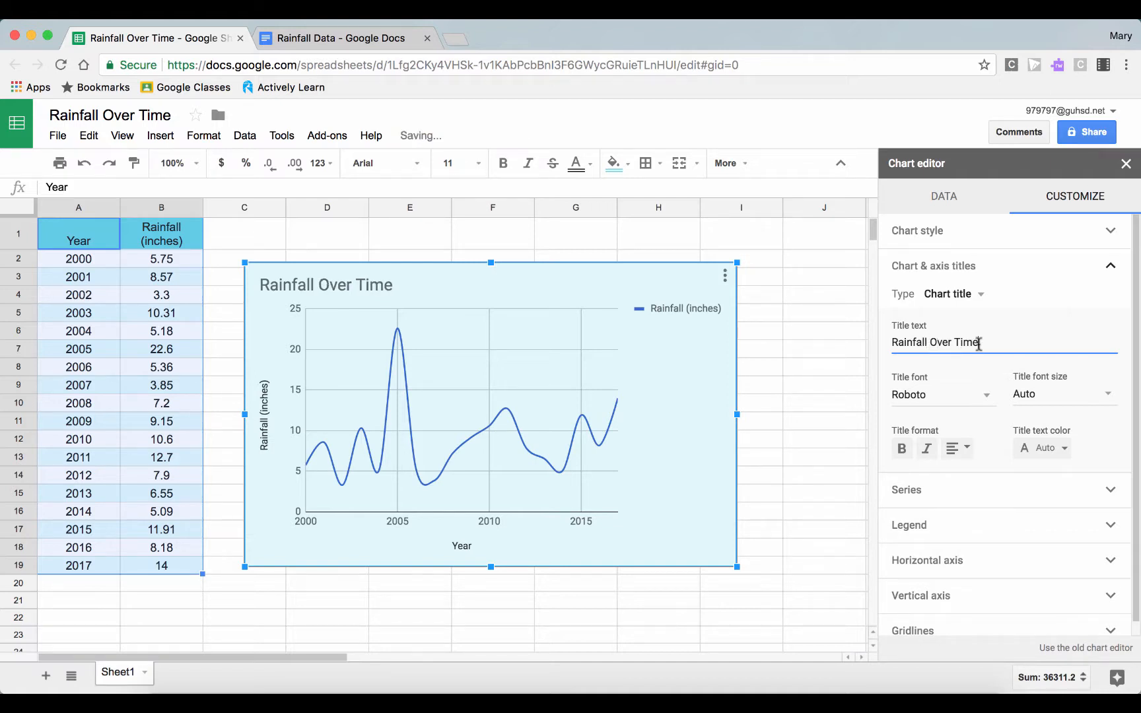
{"action": "type", "text": " Time (2000"}
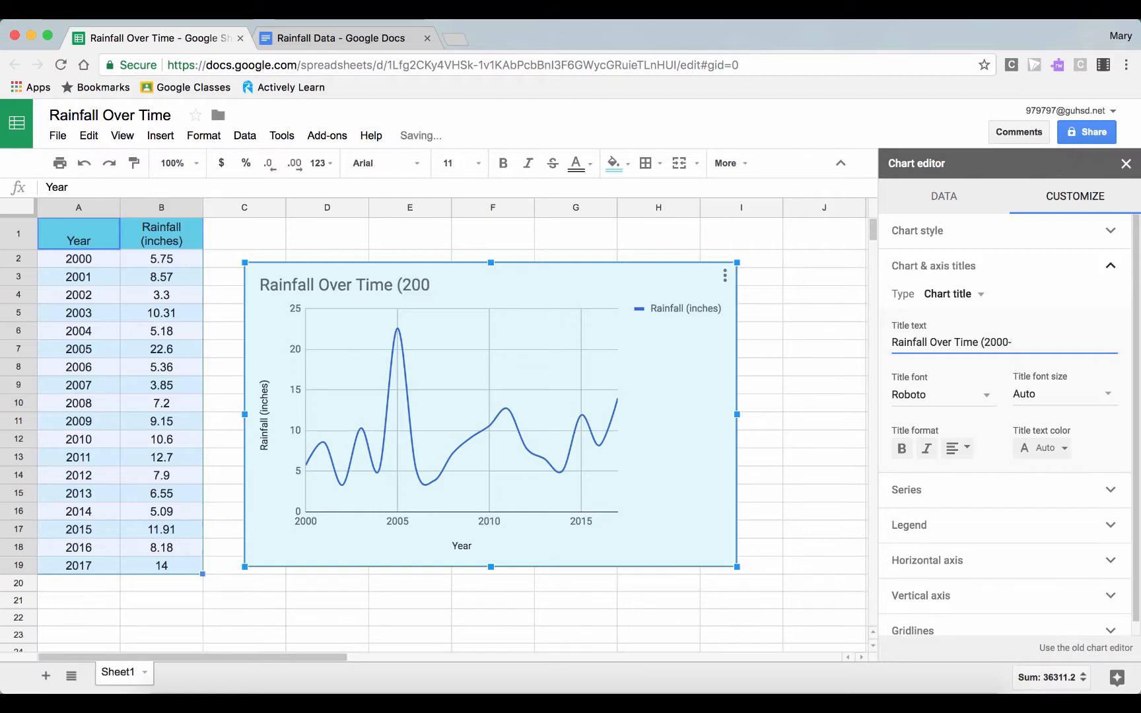
{"action": "type", "text": "-2017)"}
- Center the chart title and make it bold
{"action": "left_click", "coordinate": [959, 449]}
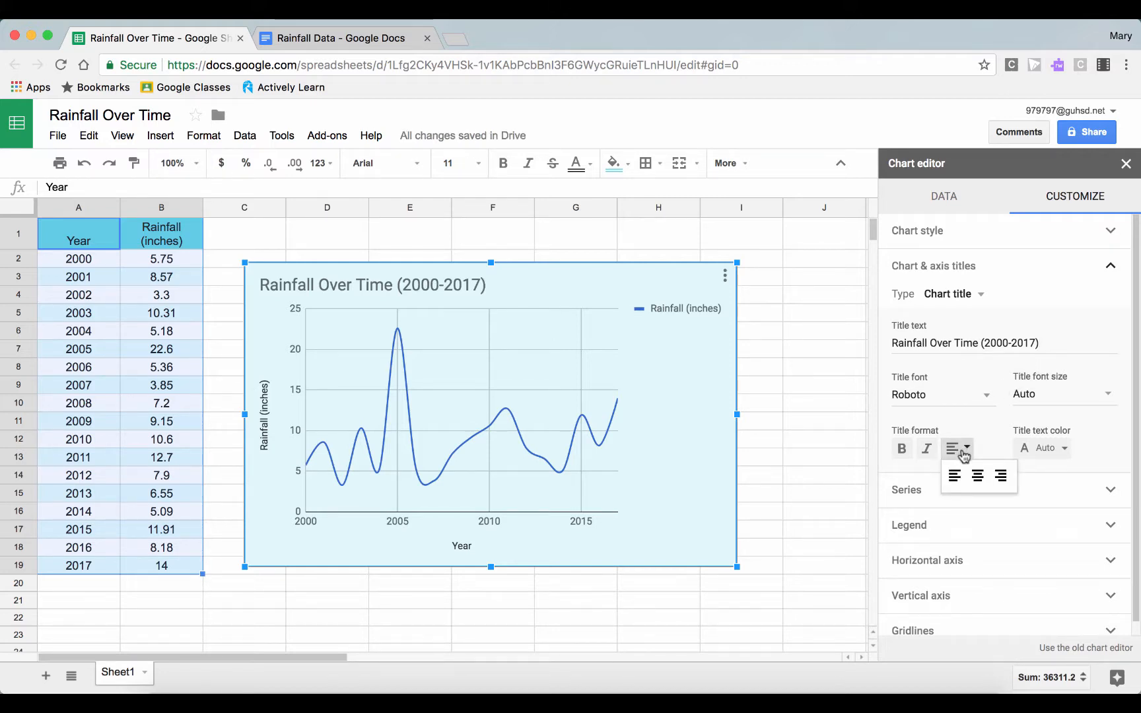
{"action": "left_click", "coordinate": [980, 486]}
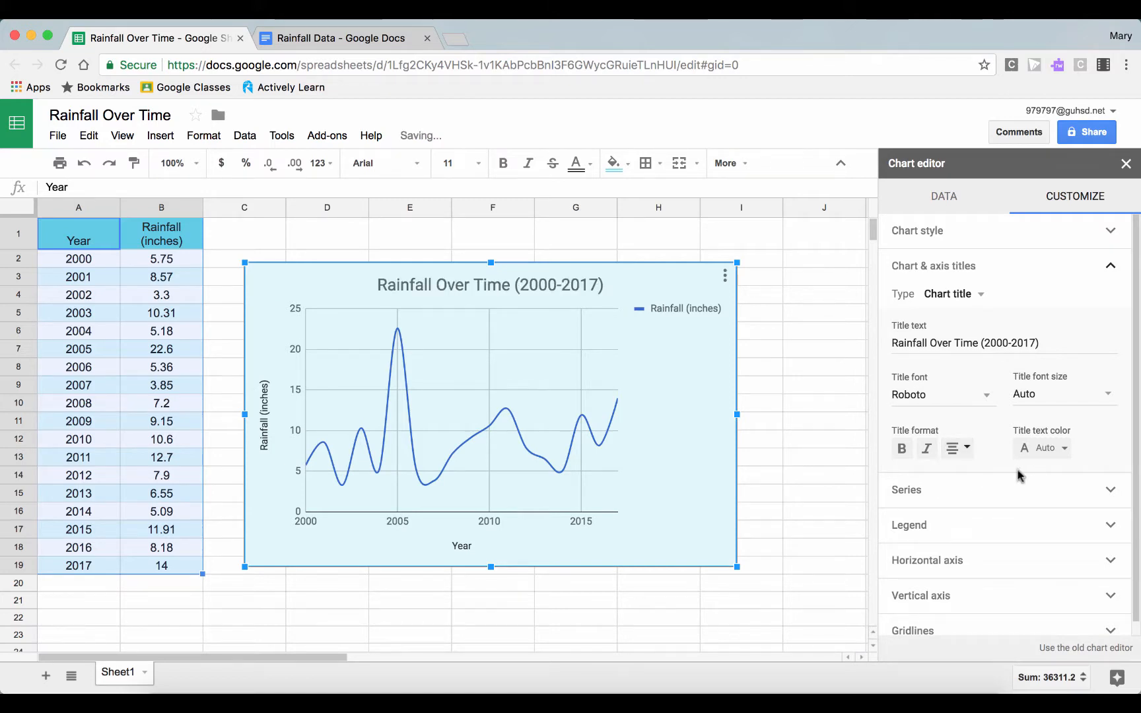
{"action": "left_click", "coordinate": [901, 450]}
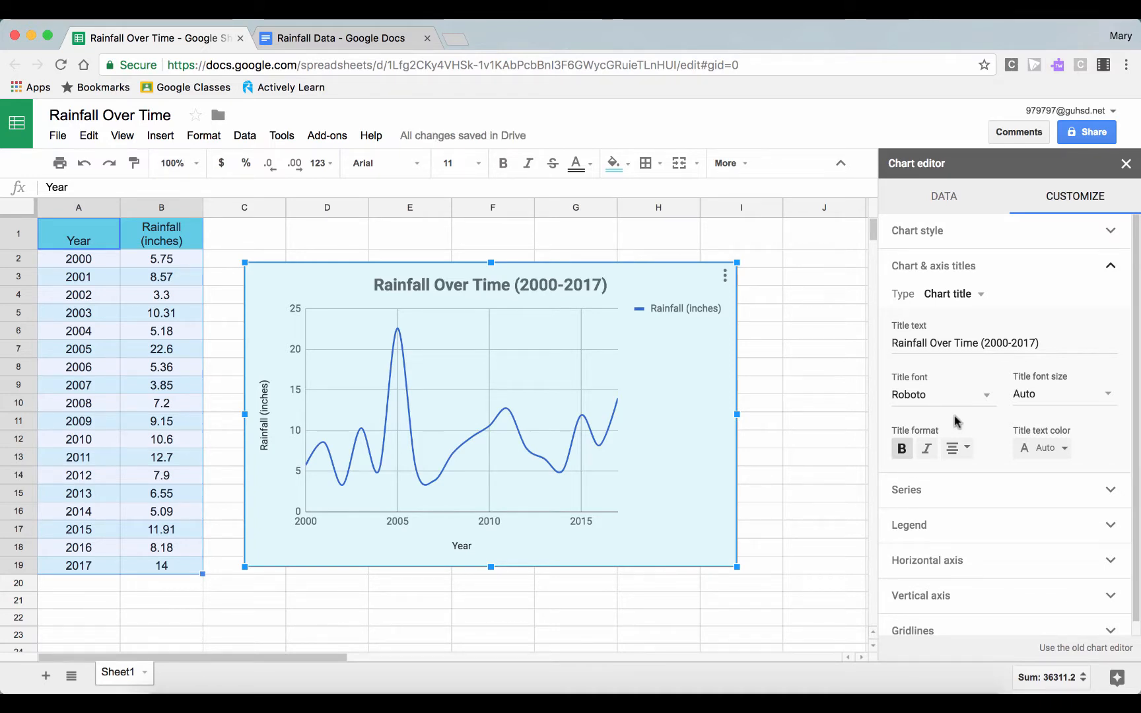
- Remove the chart's legend by setting its position to None
{"action": "scroll", "coordinate": [956, 420], "scroll_direction": "down", "scroll_amount": 1}
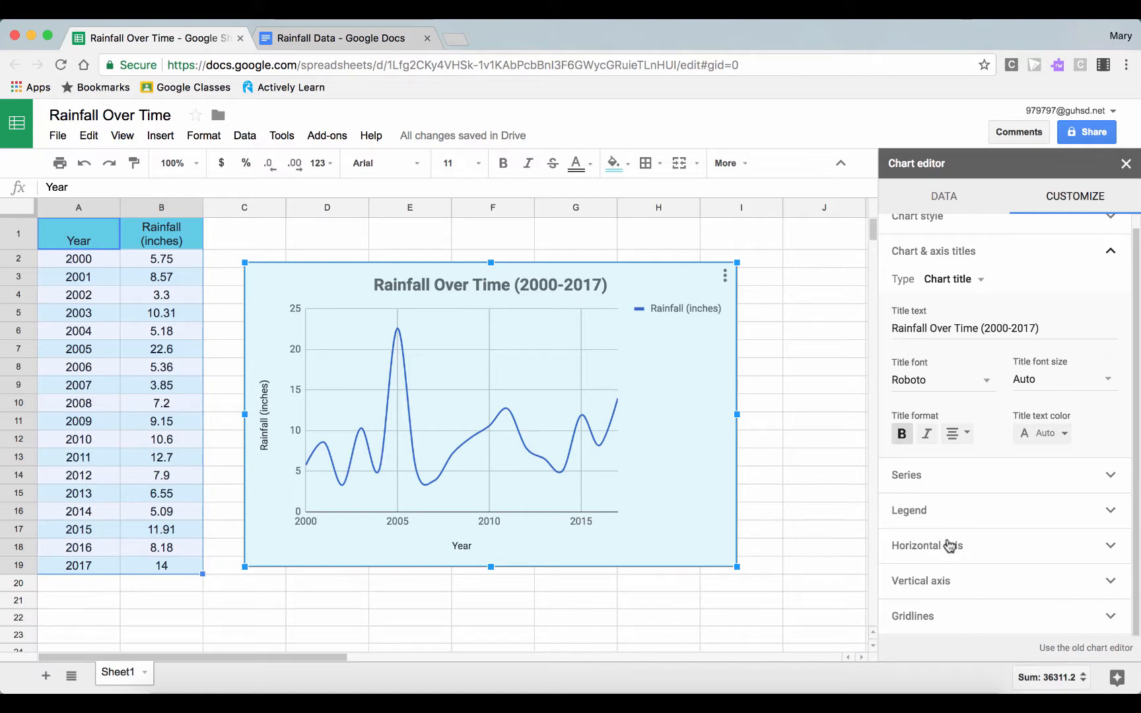
{"action": "left_click", "coordinate": [924, 515]}
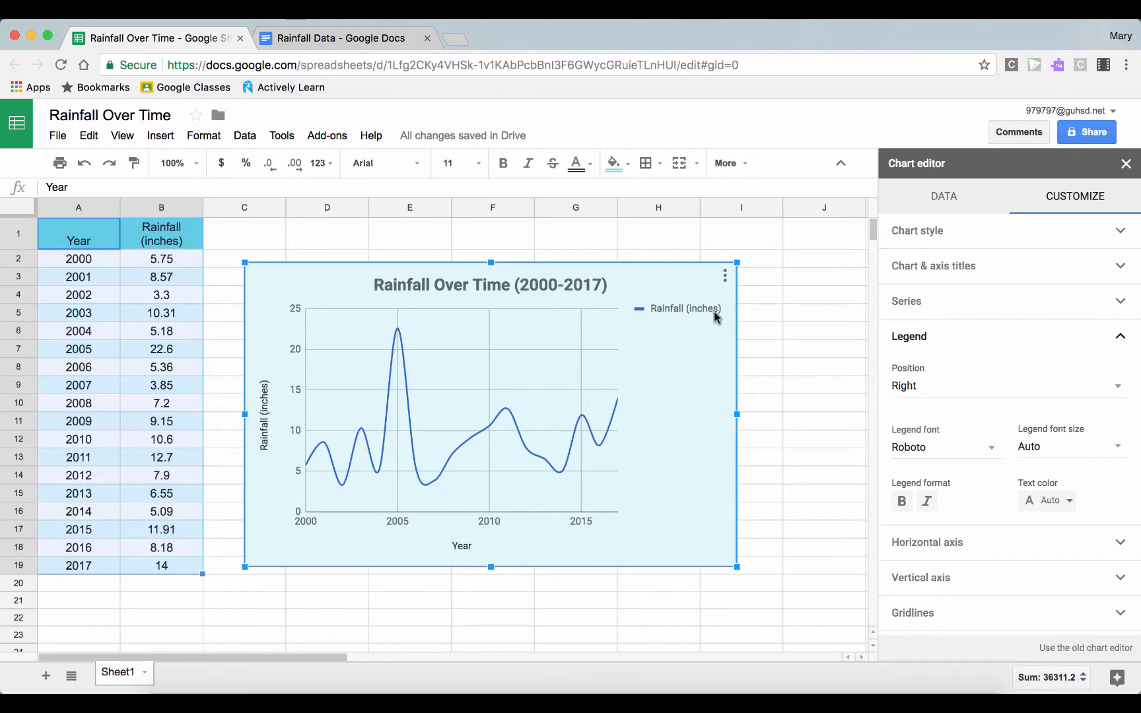
{"action": "left_click", "coordinate": [684, 330]}
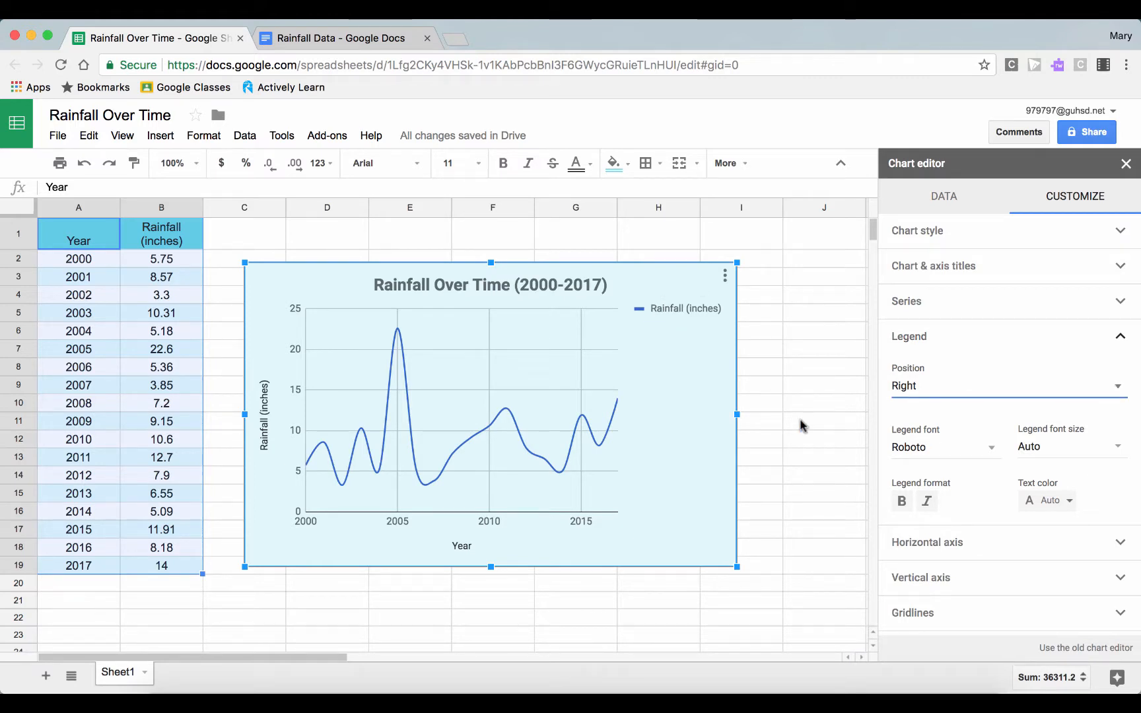
{"action": "left_click", "coordinate": [1117, 386]}
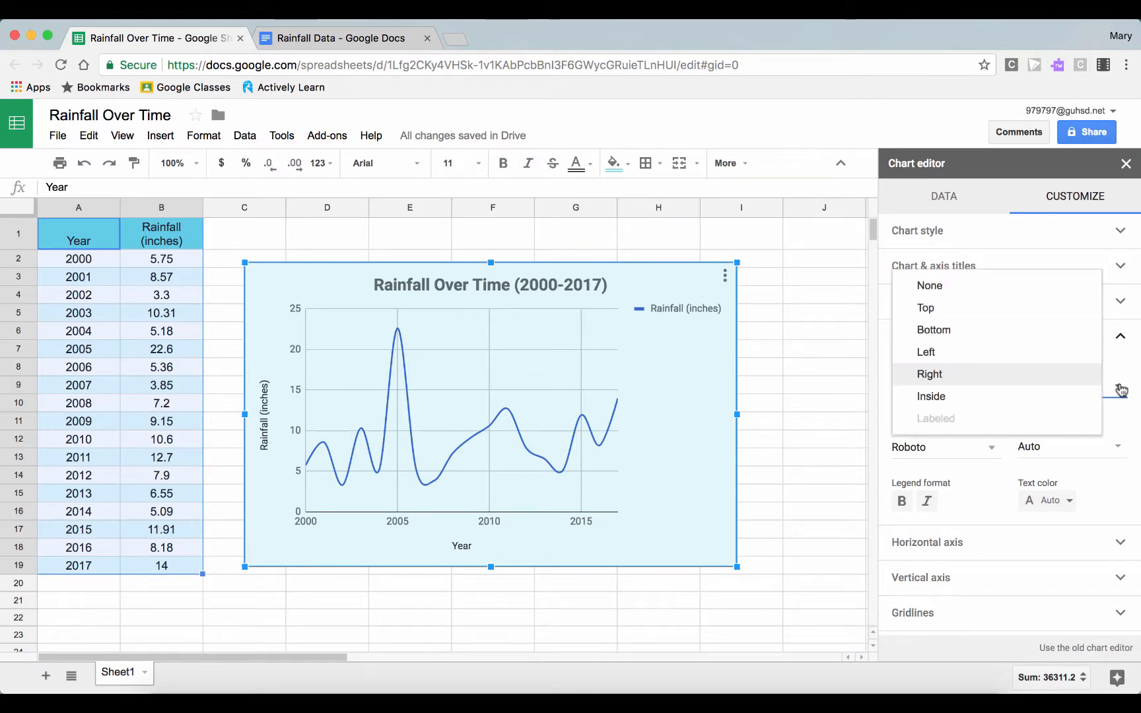
{"action": "left_click", "coordinate": [961, 285]}
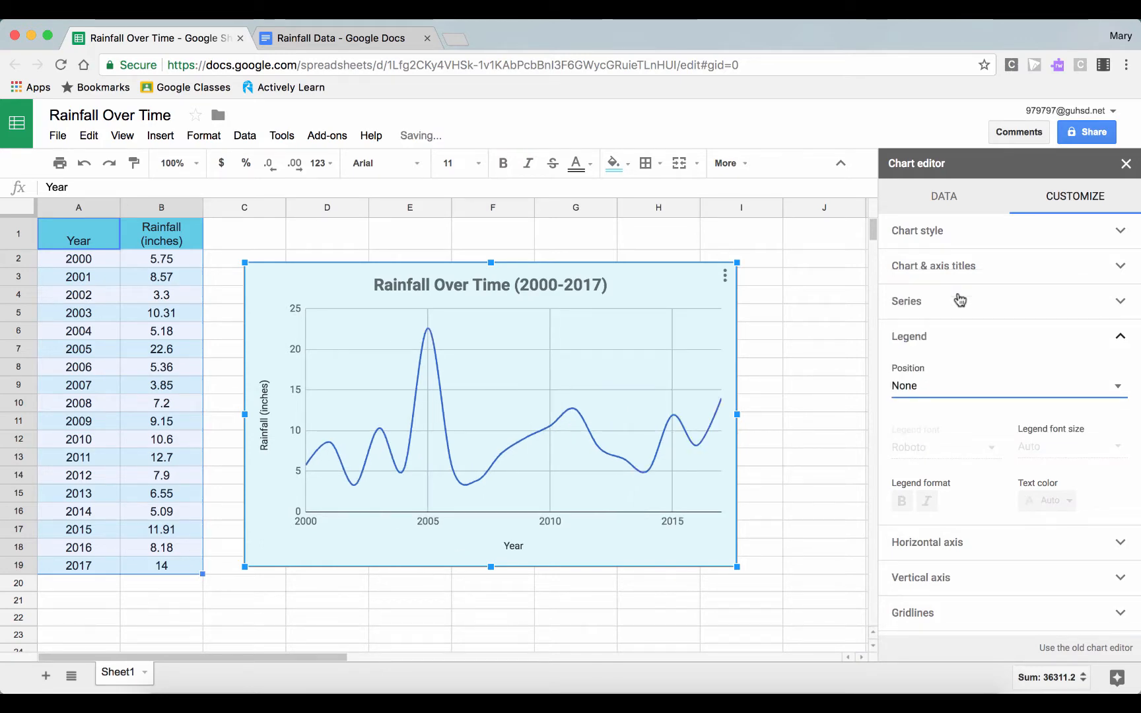